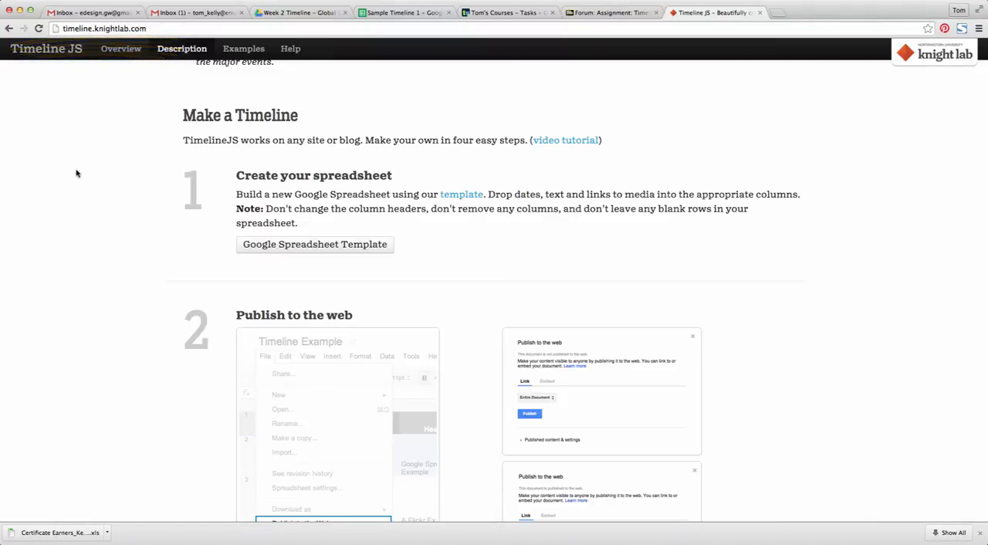
Review the Timeline JS instructions for creating and publishing a spreadsheet, and check the Week 2 Timeline folder in Google Drive
scroll(77, 173, down, 2)
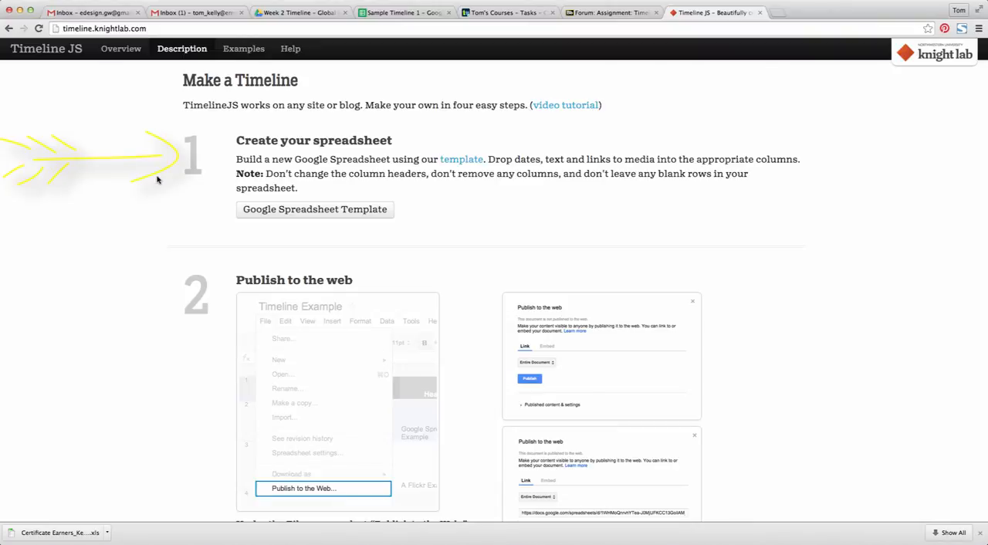
click(315, 13)
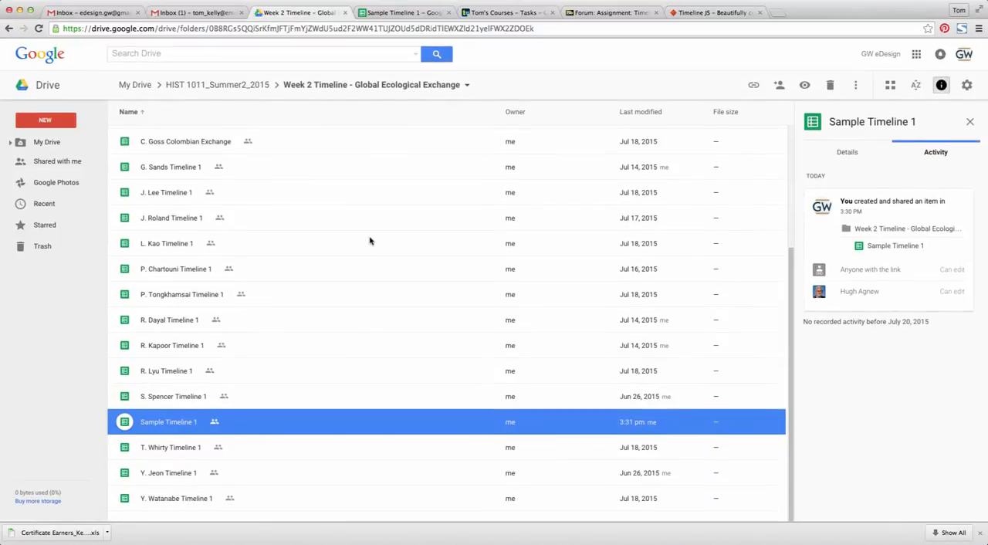
scroll(370, 241, up, 5)
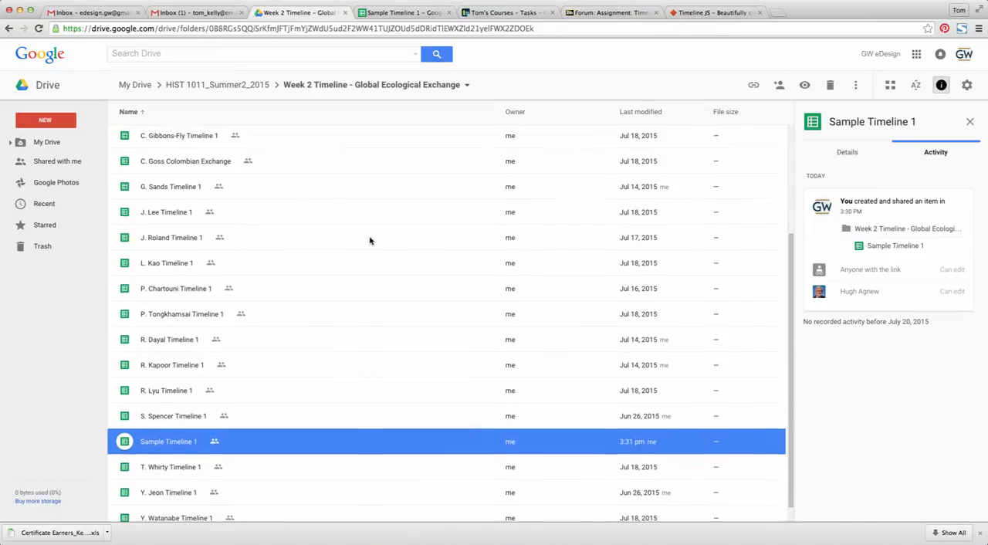
scroll(369, 241, down, 5)
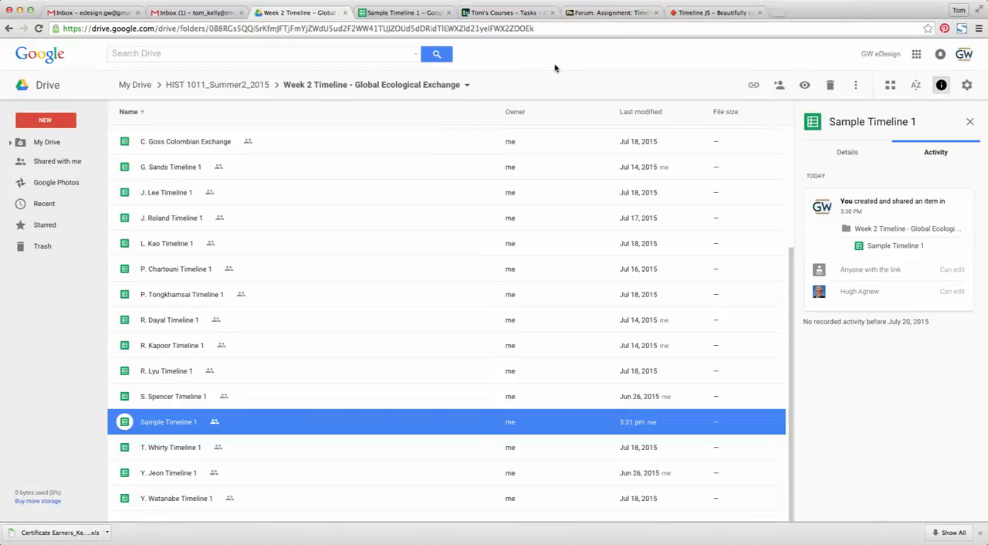
click(687, 13)
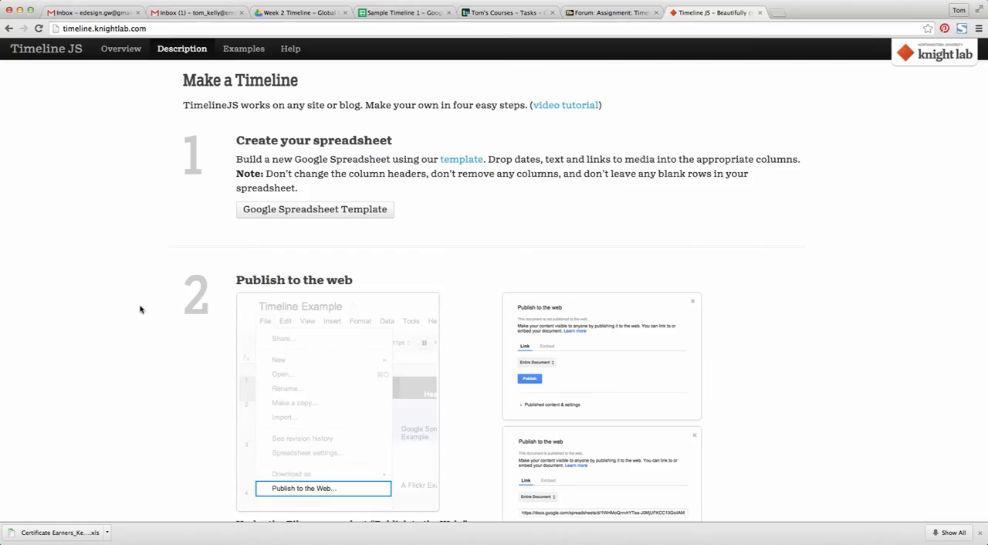
scroll(91, 326, down, 3)
scroll(91, 326, down, 2)
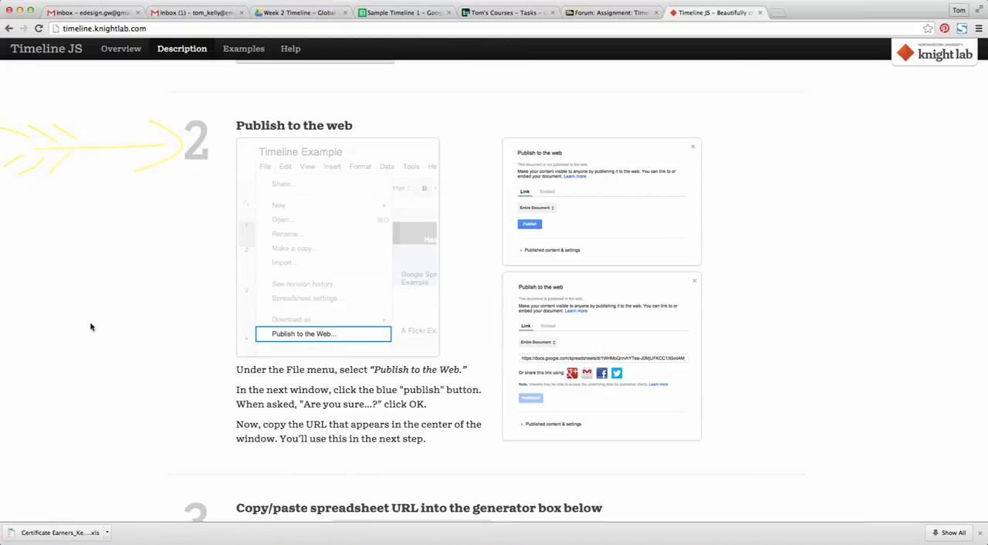
Switch to the Sample Timeline 1 spreadsheet in Google Sheets and publish the entire document to the web as a web page
click(402, 12)
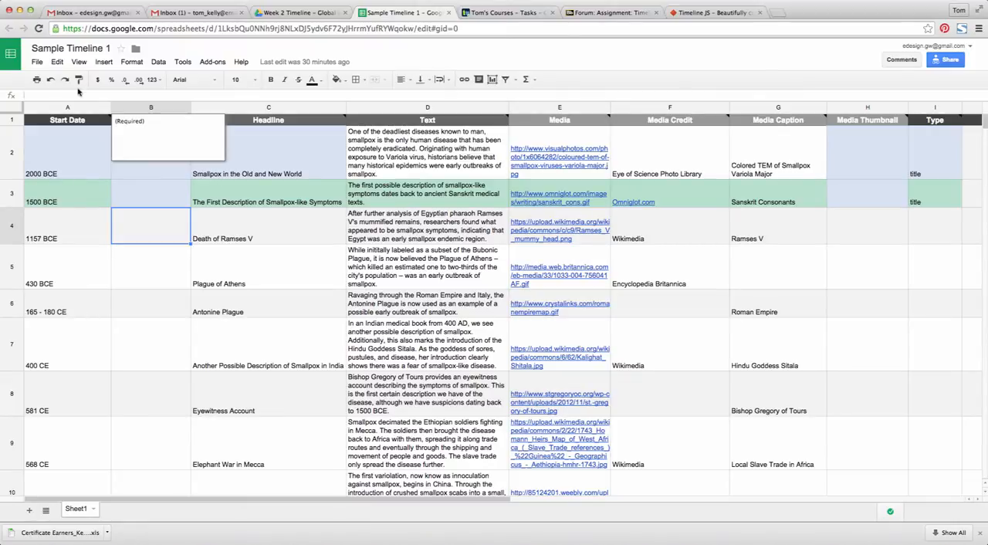
click(37, 61)
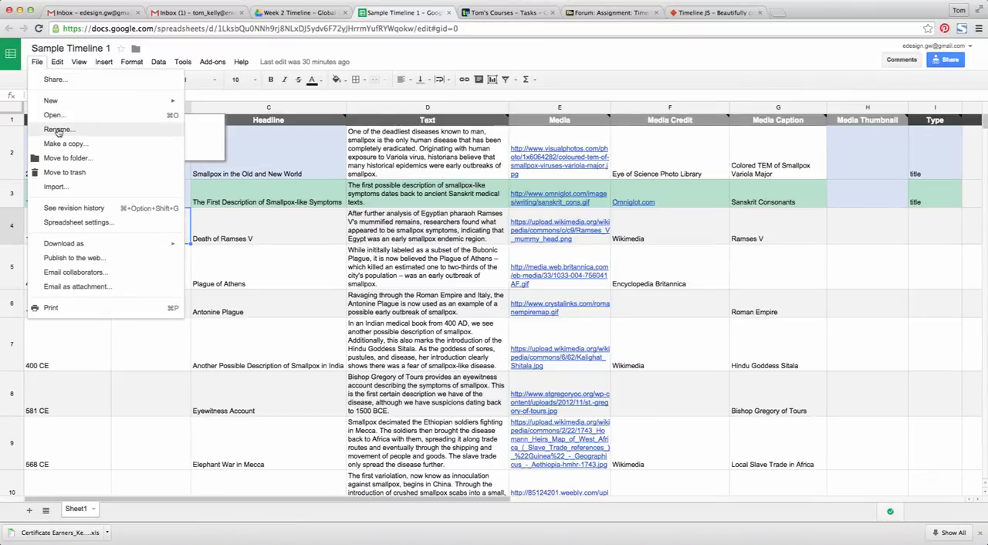
click(75, 258)
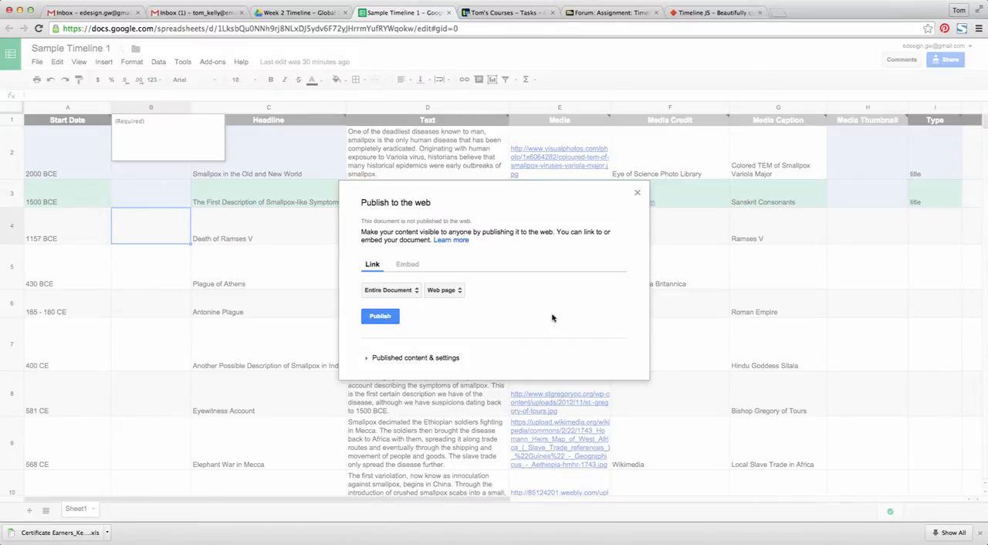
click(386, 320)
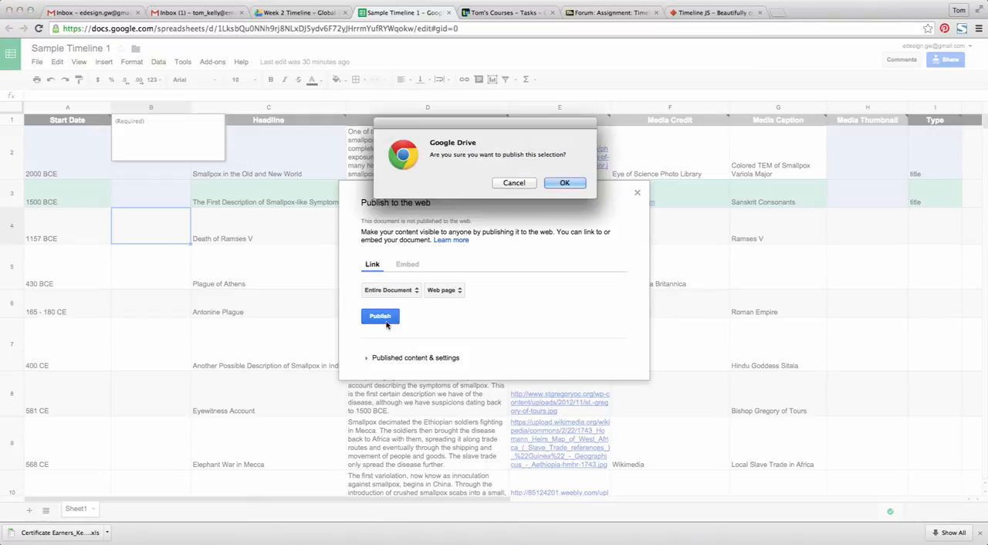
click(568, 184)
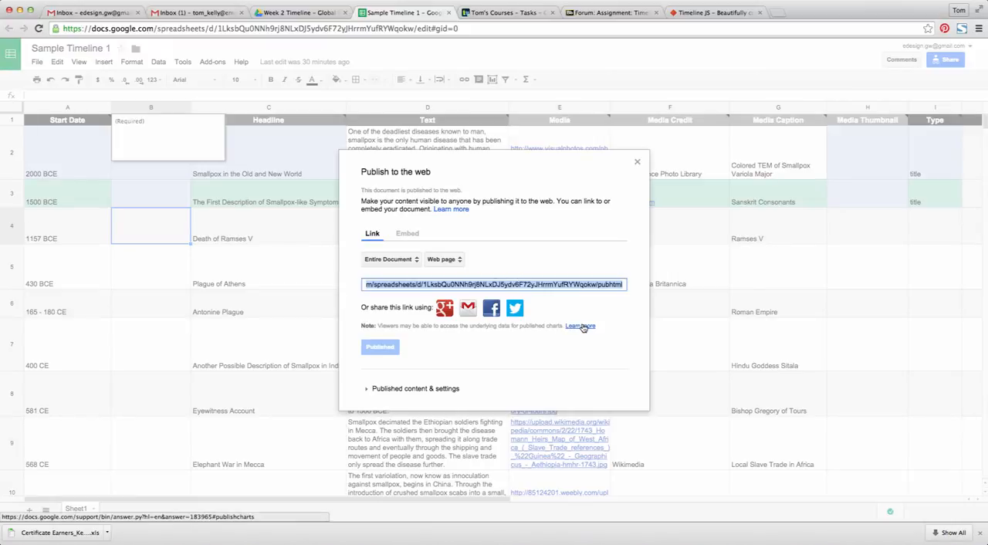
Copy the published spreadsheet link into the Google Spreadsheet URL field of the Timeline JS generator to generate the embed code
click(584, 261)
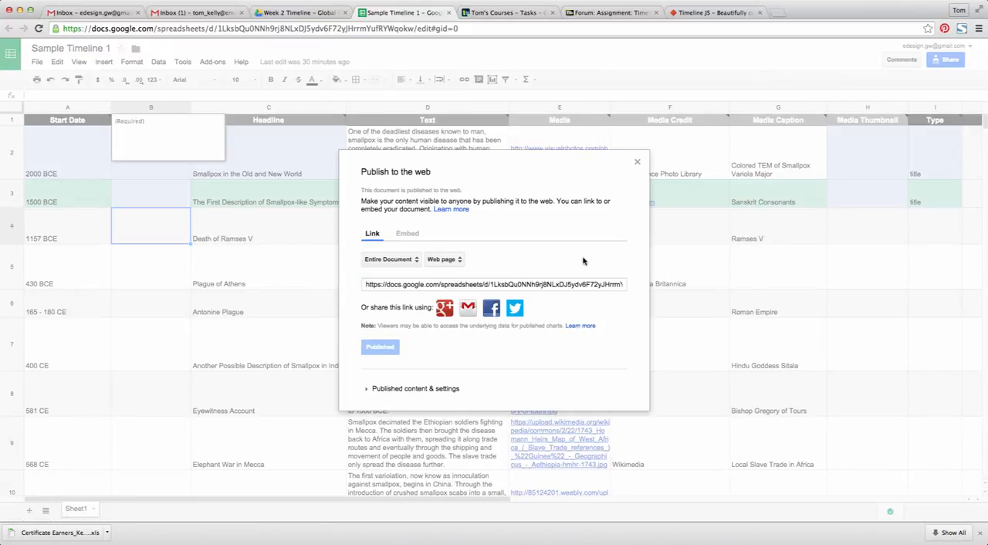
click(468, 286)
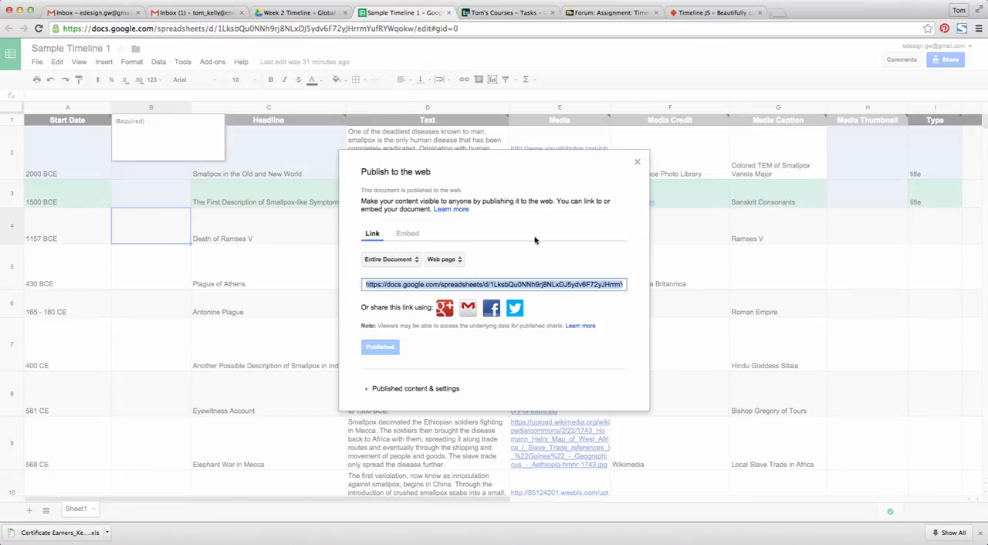
click(717, 13)
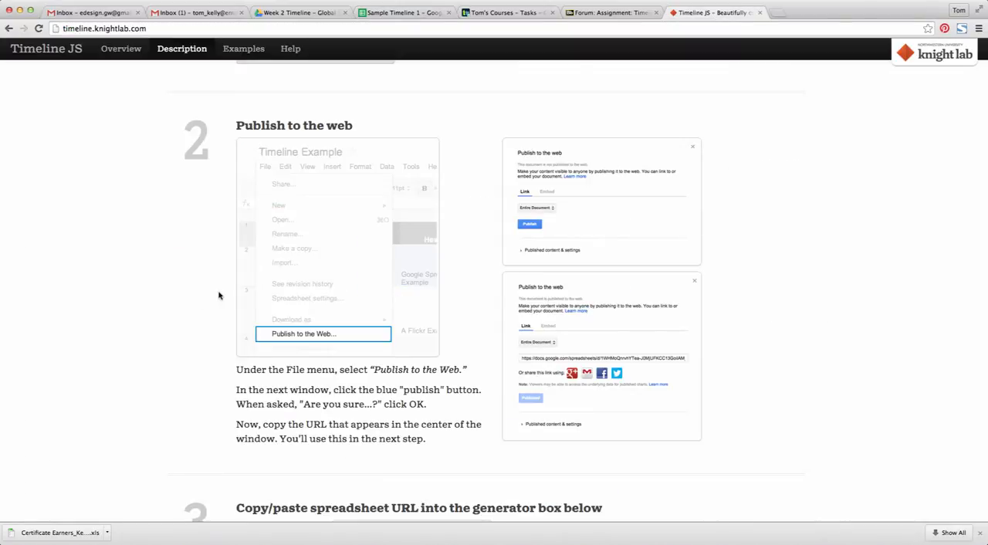
scroll(78, 338, down, 2)
scroll(77, 338, down, 8)
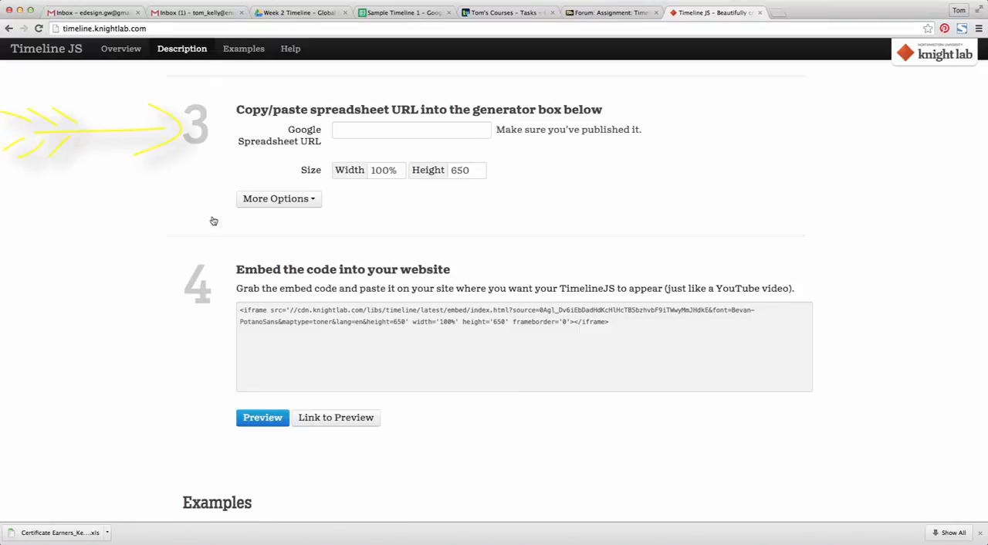
click(354, 130)
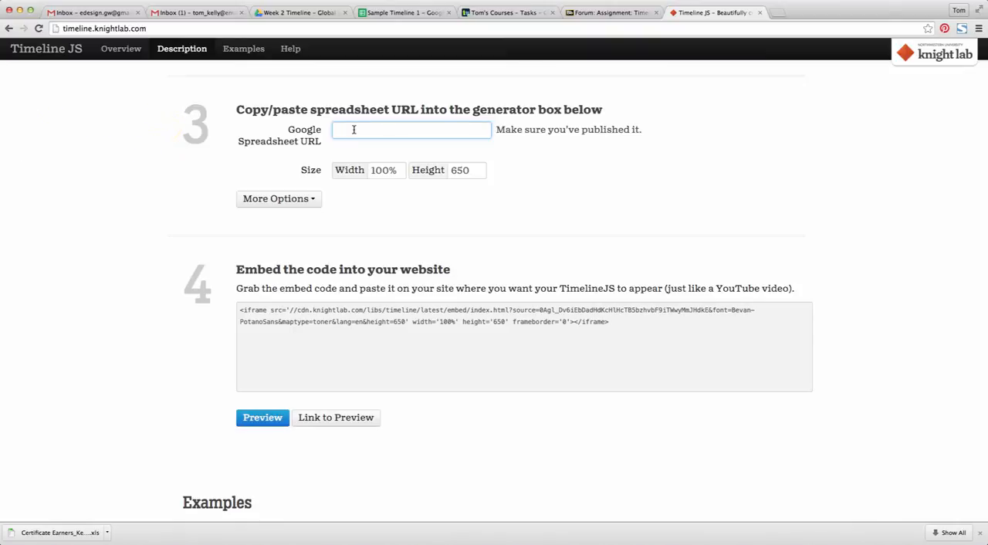
key(super+v)
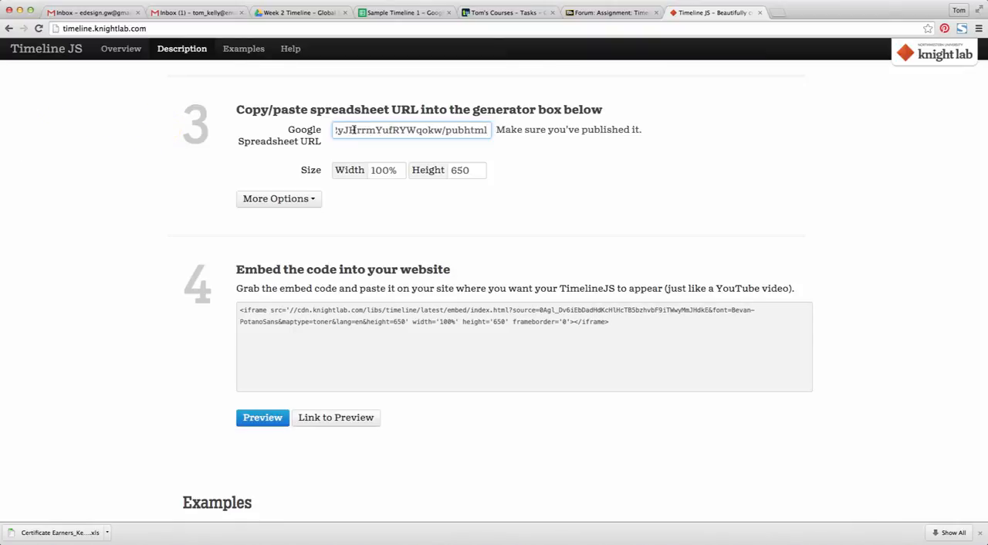
key(Return)
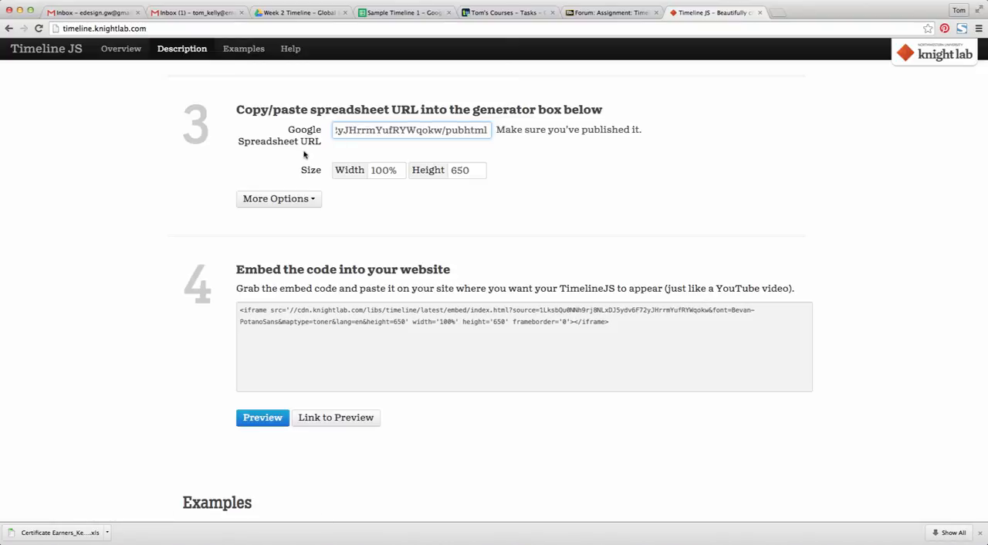
click(133, 167)
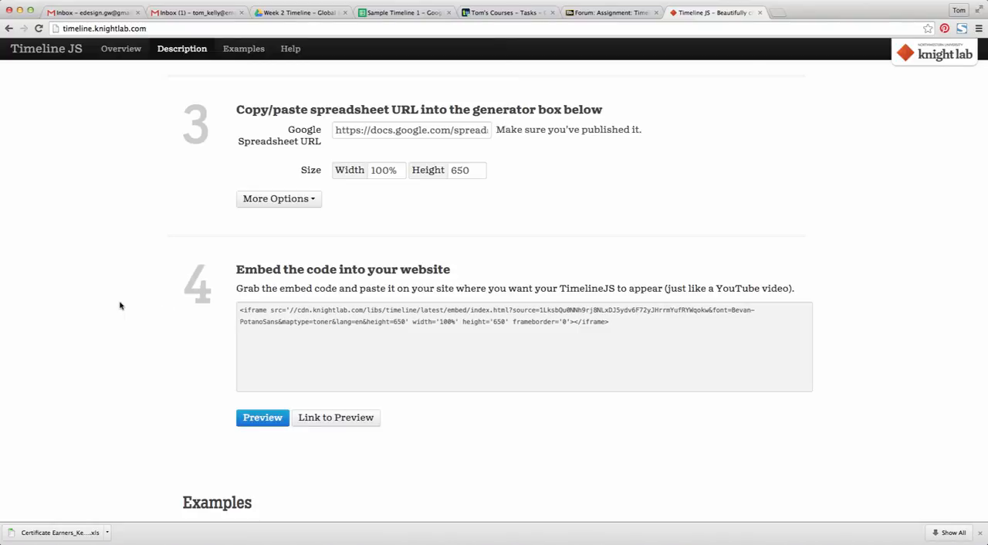
Copy the generated timeline embed code and start a new thread in the Timeline 1 - Global Ecological Exchange forum in Blackboard
scroll(120, 303, down, 2)
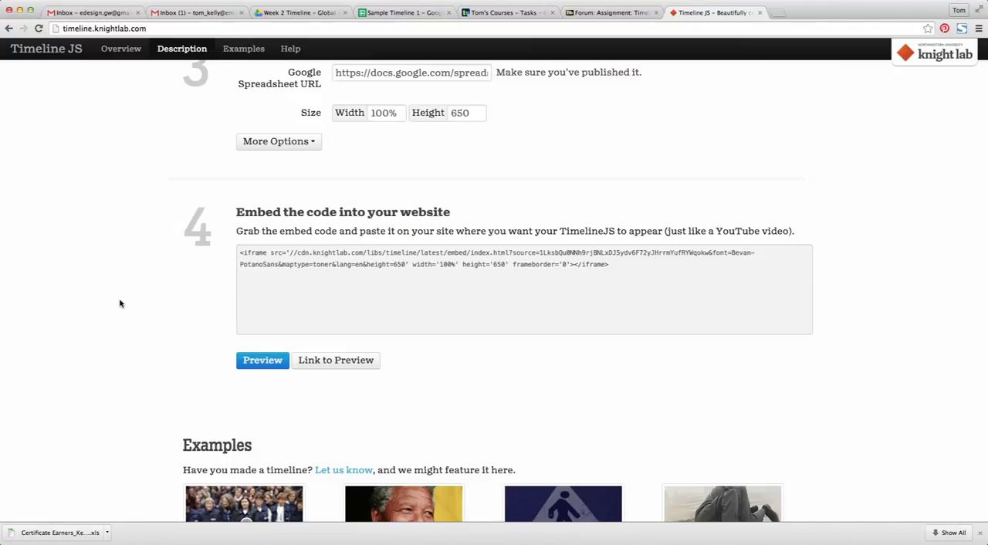
click(491, 264)
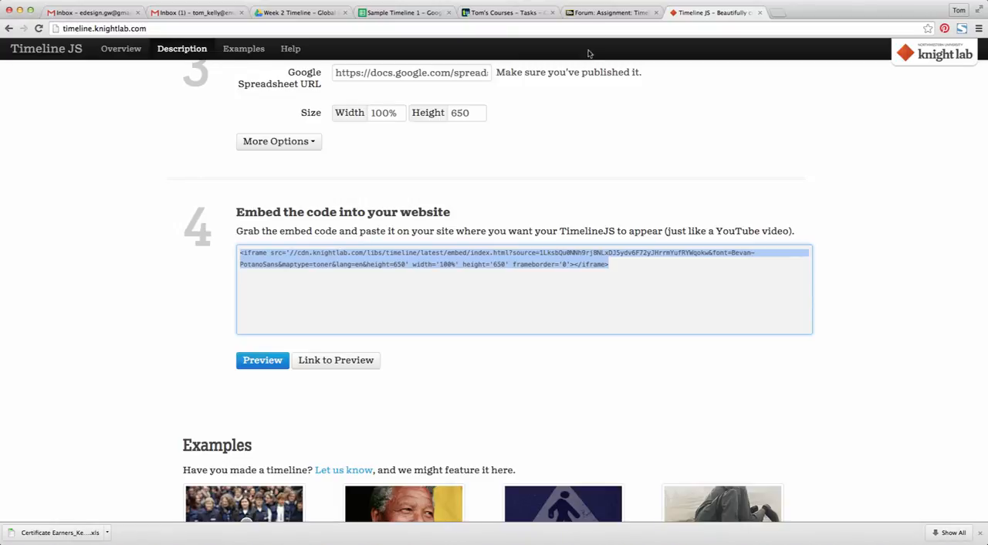
click(602, 13)
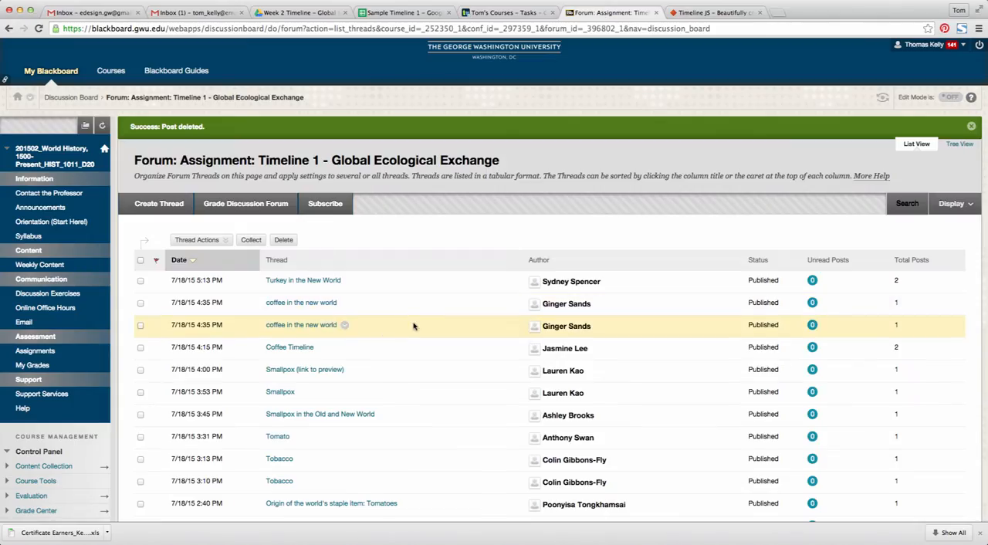
scroll(413, 326, down, 2)
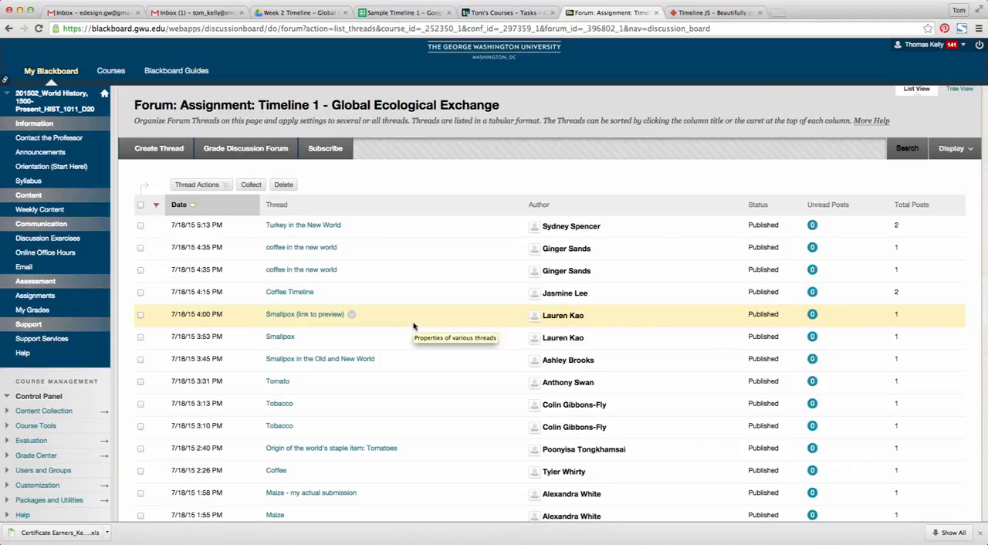
click(171, 154)
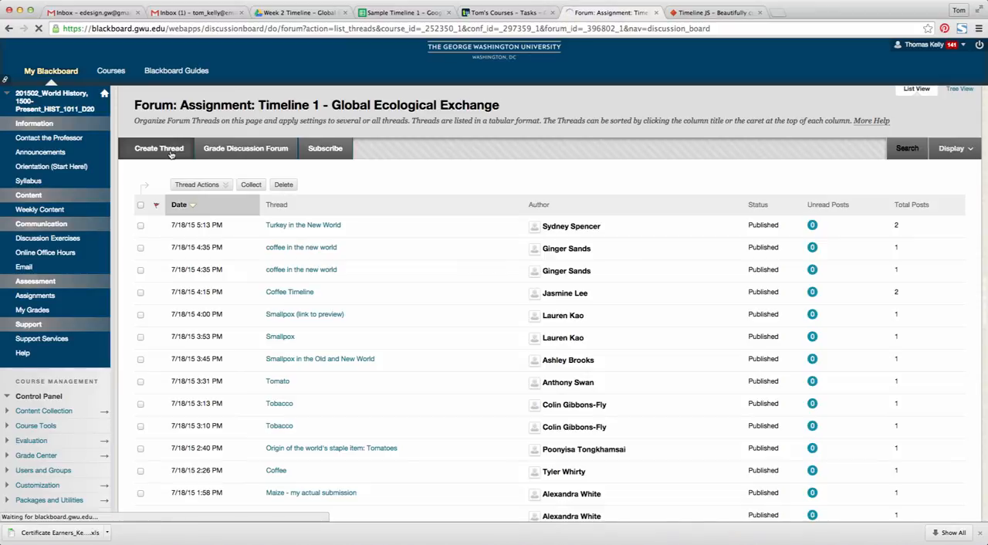
Enter "Title of the sample timeline" as the subject of the new thread
scroll(481, 255, down, 5)
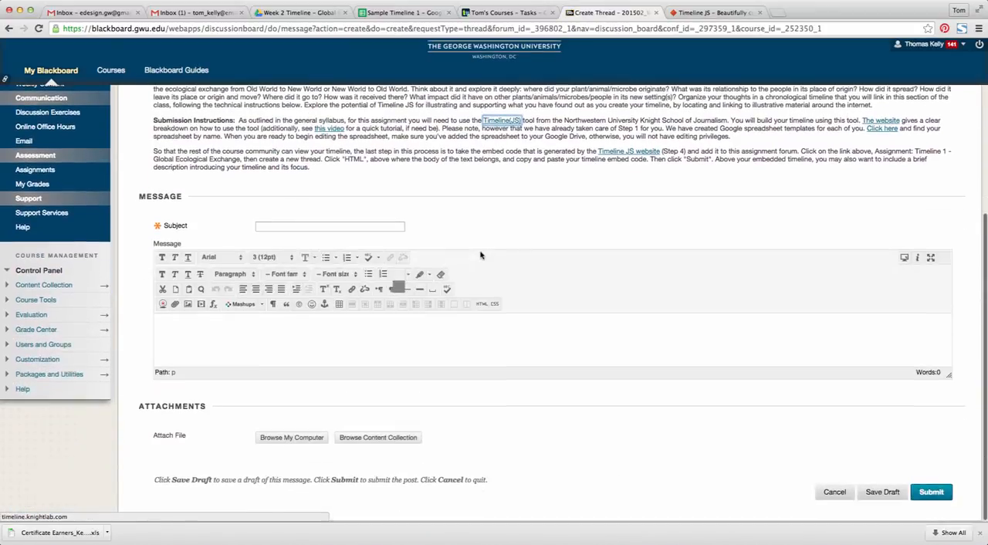
click(364, 228)
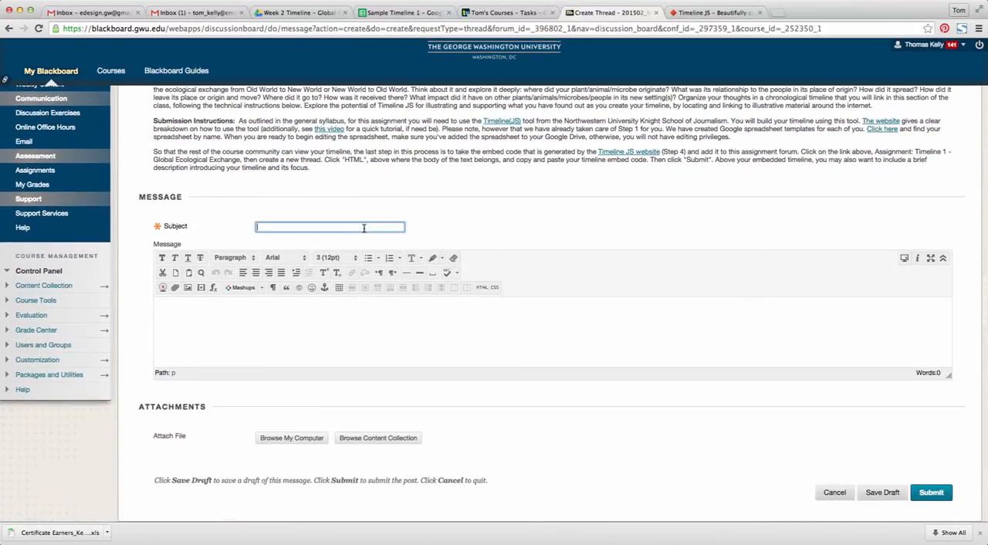
text(Title of the sample timeline)
Insert the copied embed code into the message body as HTML and submit the thread
click(220, 308)
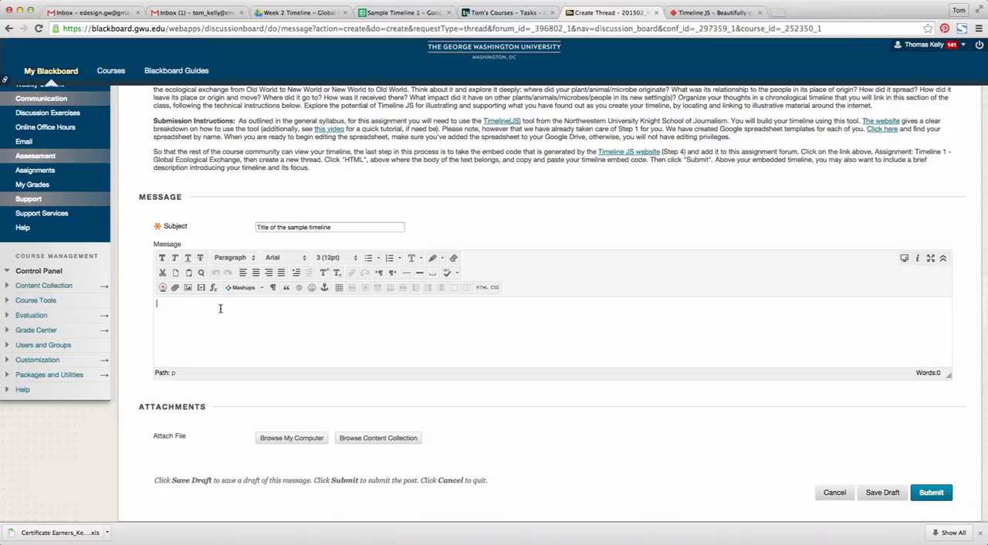
click(482, 288)
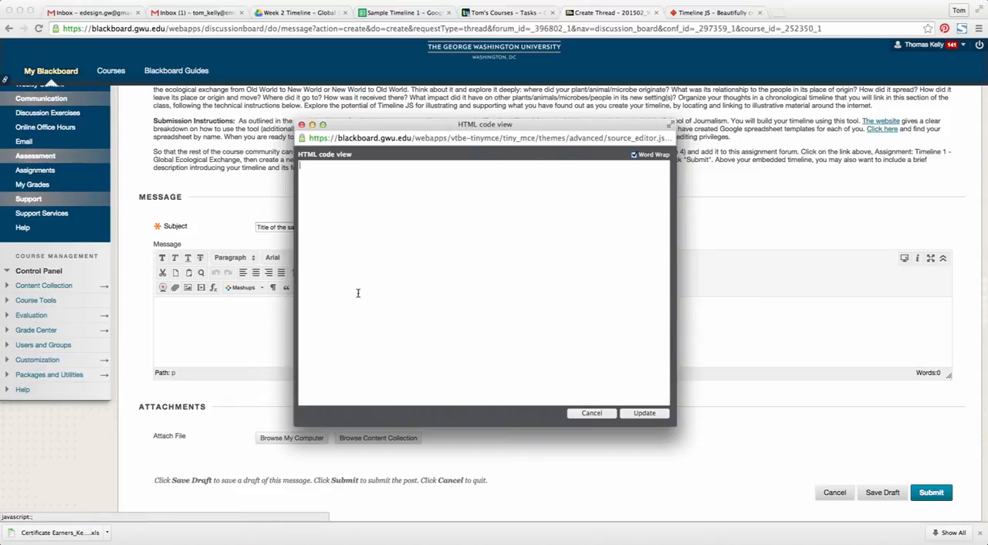
key(super+v)
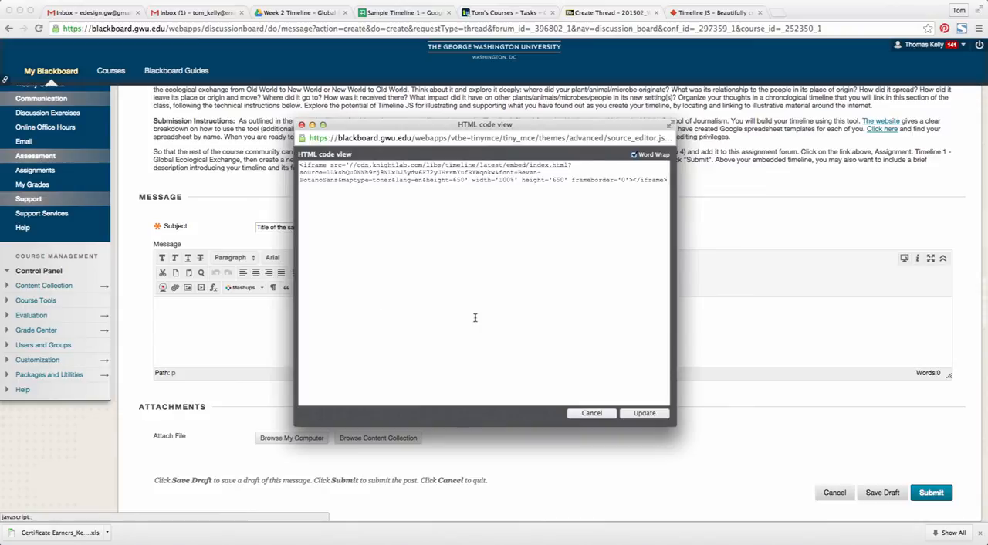
click(643, 414)
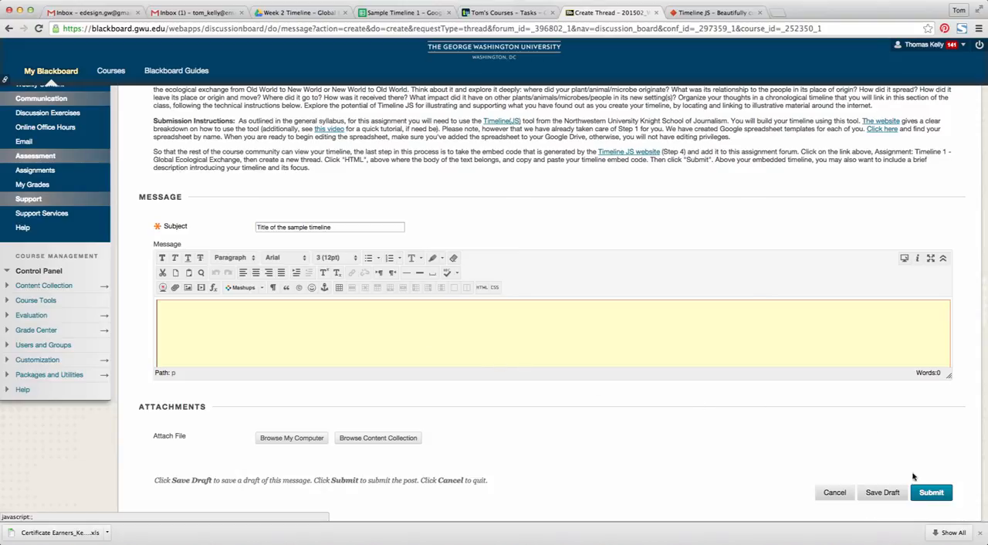
click(931, 493)
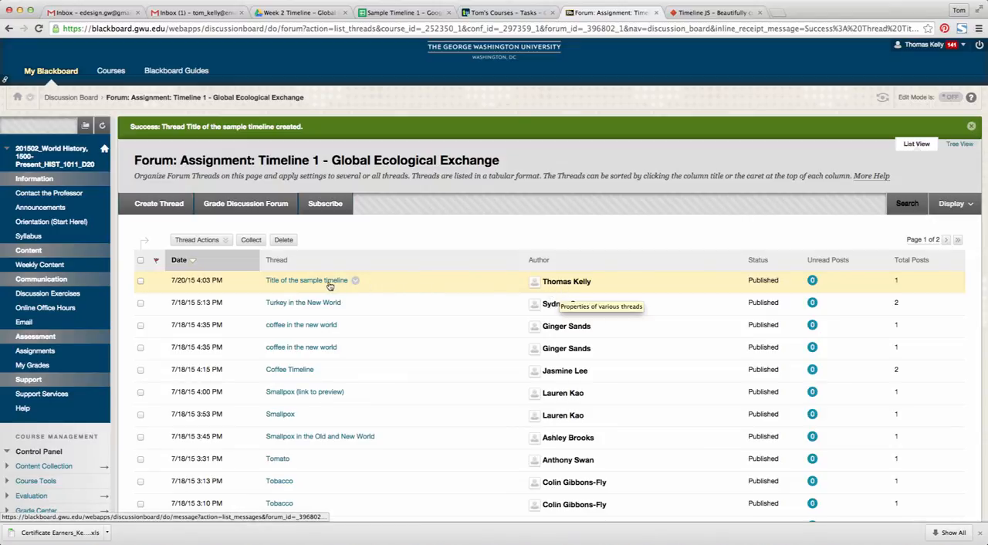
Open the submitted thread "Title of the sample timeline" and advance its embedded timeline to the next slide
click(284, 285)
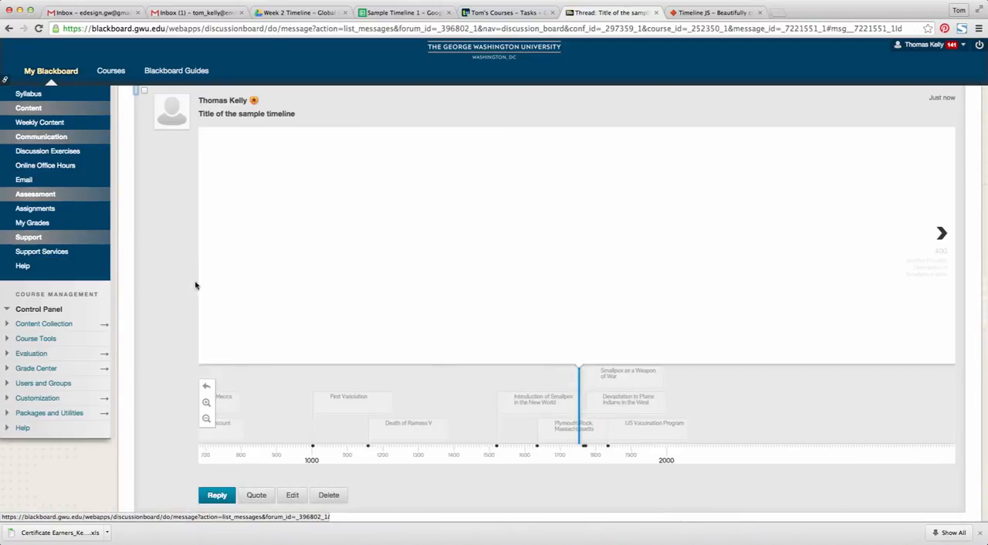
scroll(154, 288, up, 1)
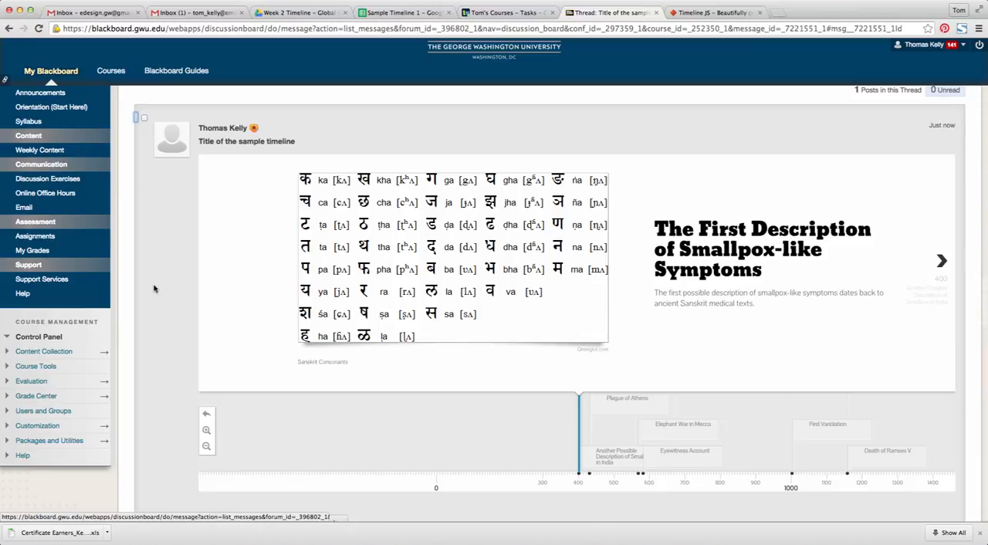
click(945, 263)
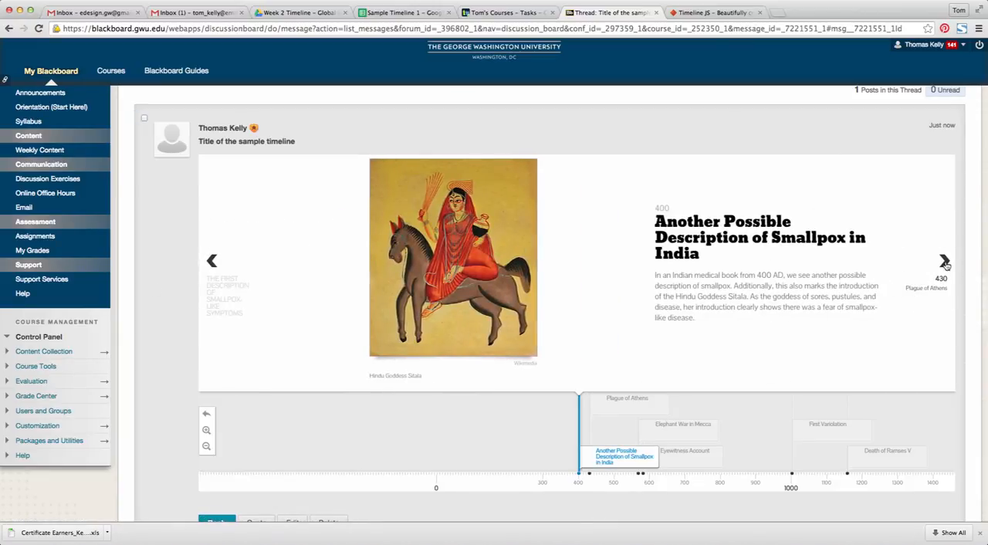